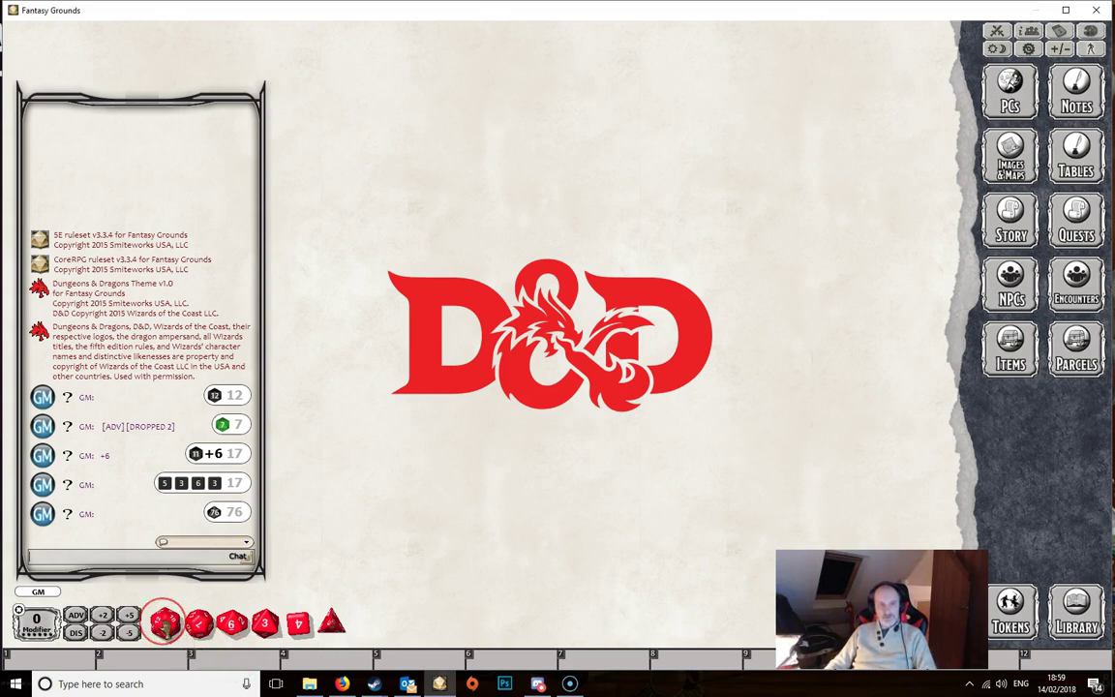
# Roll the red d20 for a 16, then view the Ctrl and Shift hotkey label sets.
pyautogui.moveTo(166, 625); pyautogui.dragTo(230, 662)
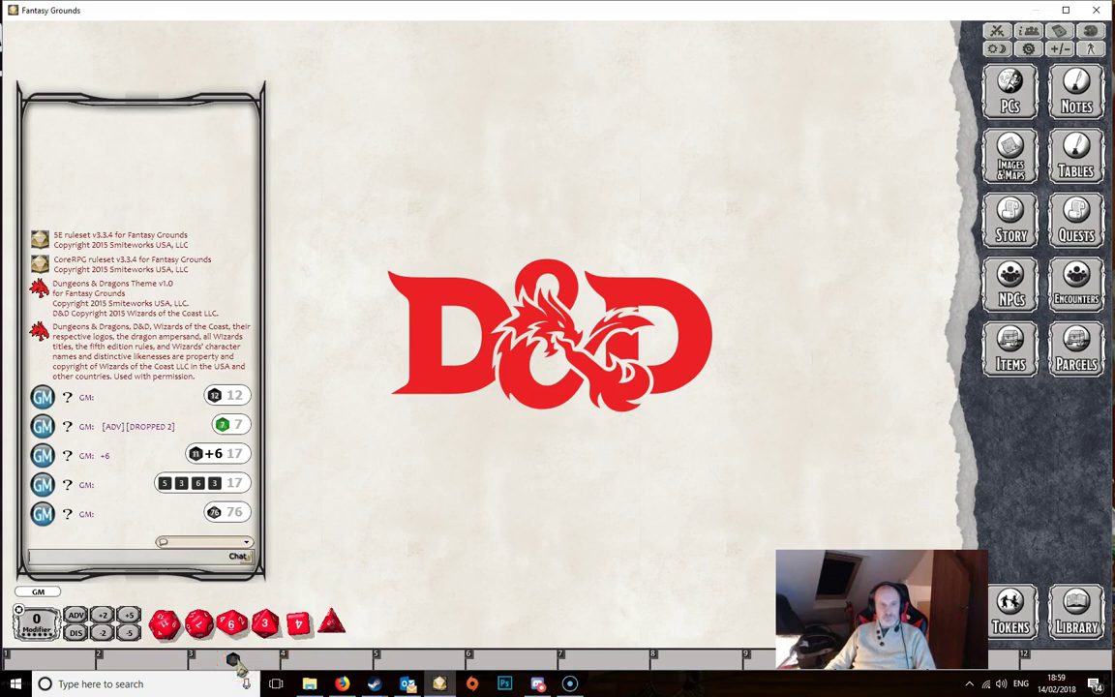
pyautogui.click(237, 666)
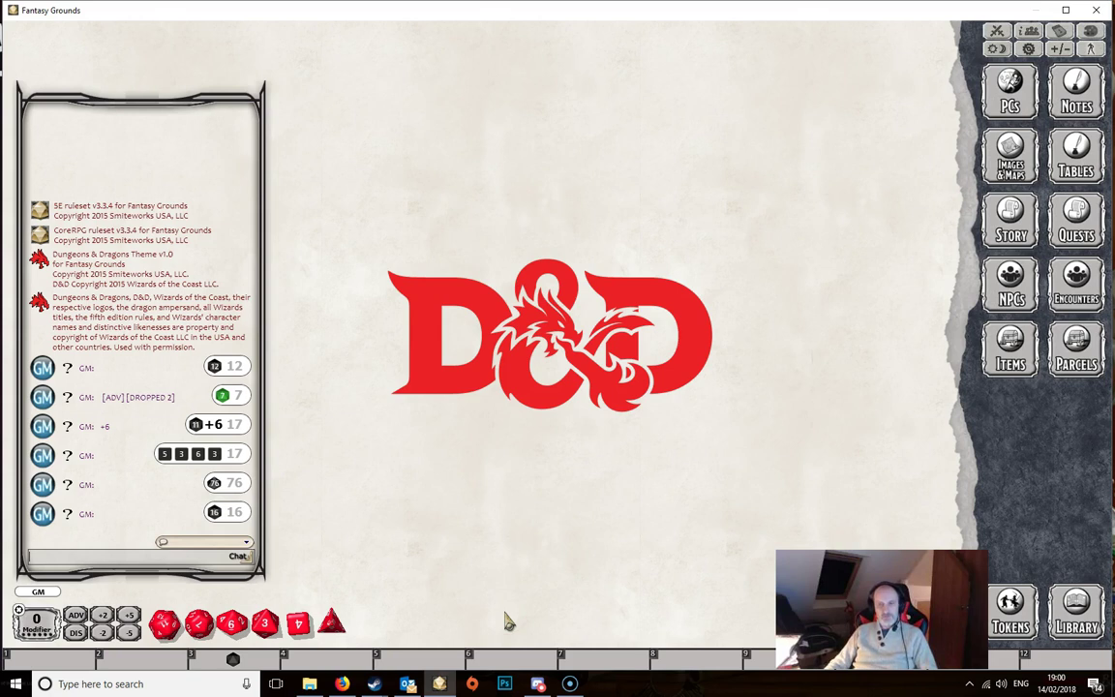
pyautogui.press('ctrl')
pyautogui.press('shift')
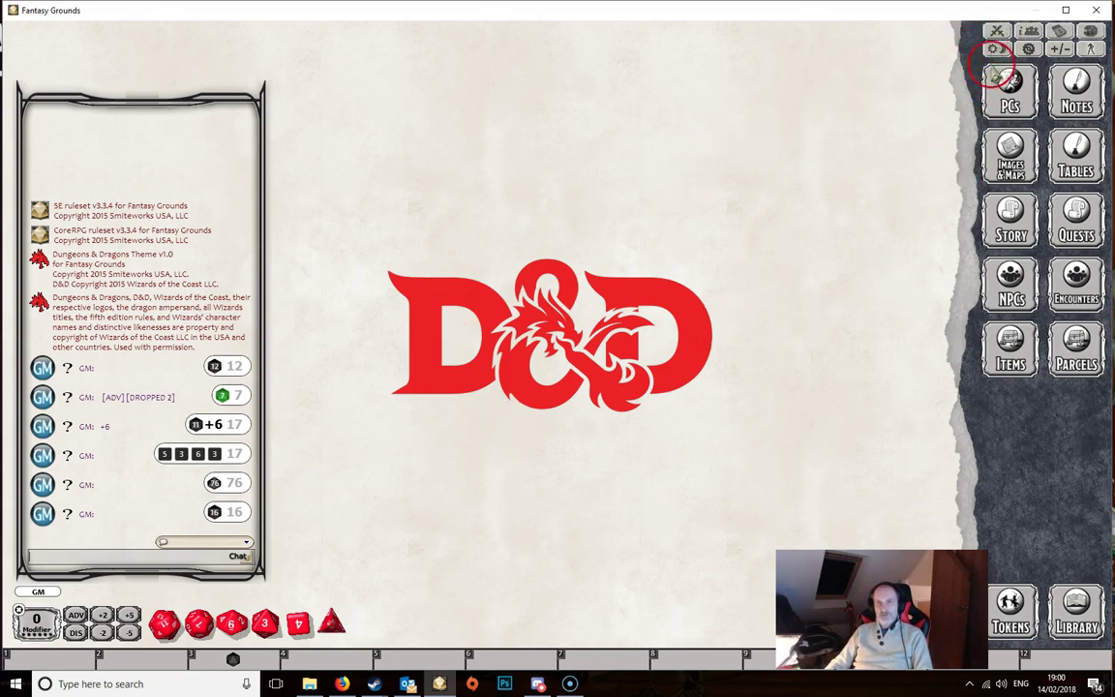
# Open and close the Combat Tracker, Party Sheet and Calendar in turn, then bring up the dice colour picker.
pyautogui.click(995, 32)
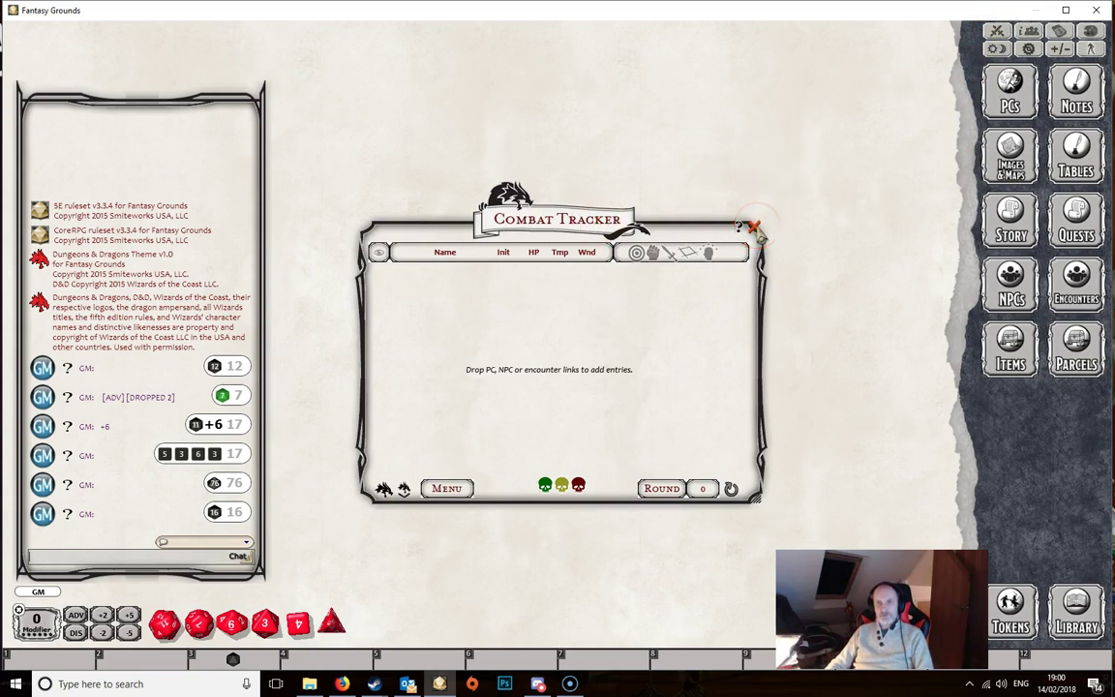
pyautogui.click(757, 227)
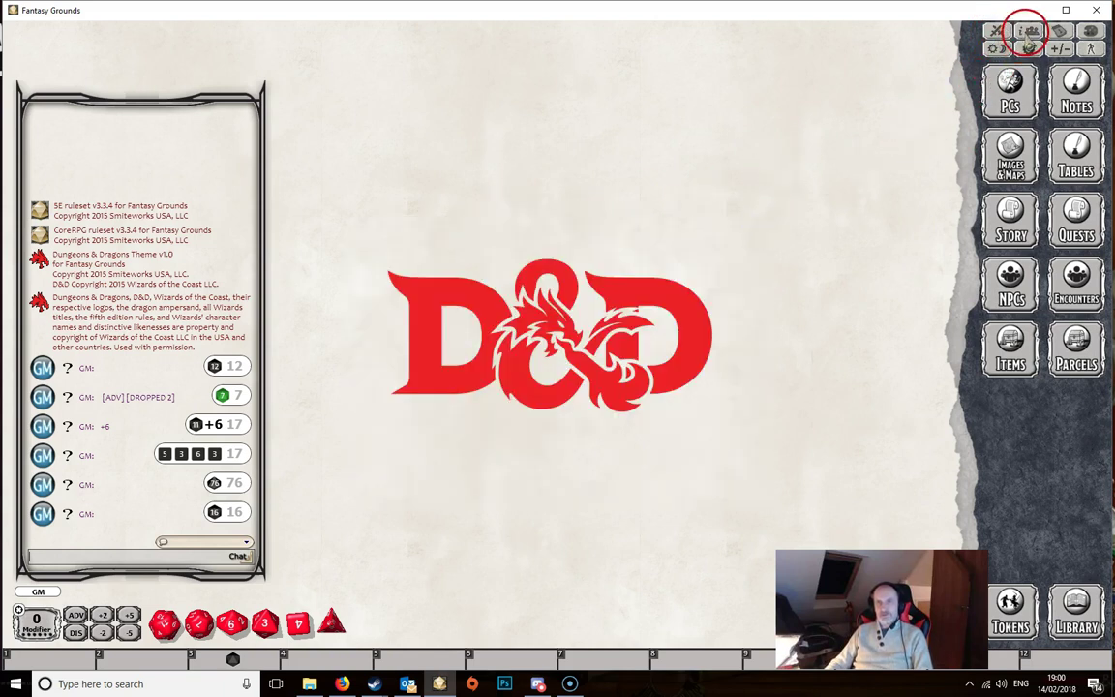
pyautogui.click(1028, 32)
pyautogui.click(801, 222)
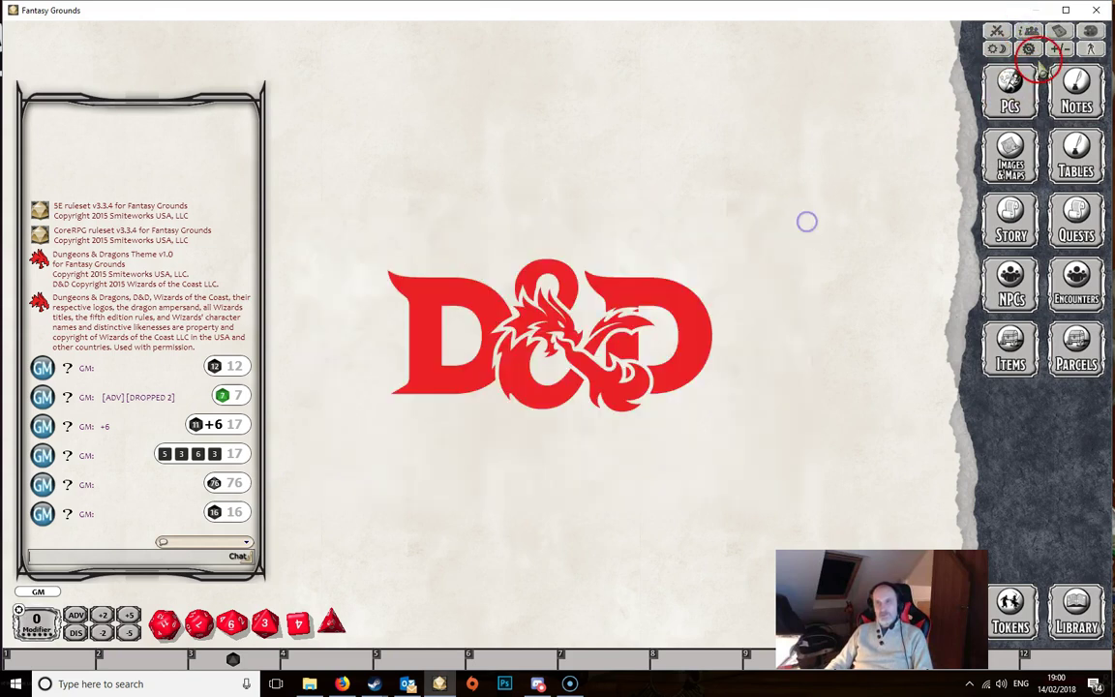
pyautogui.click(1057, 30)
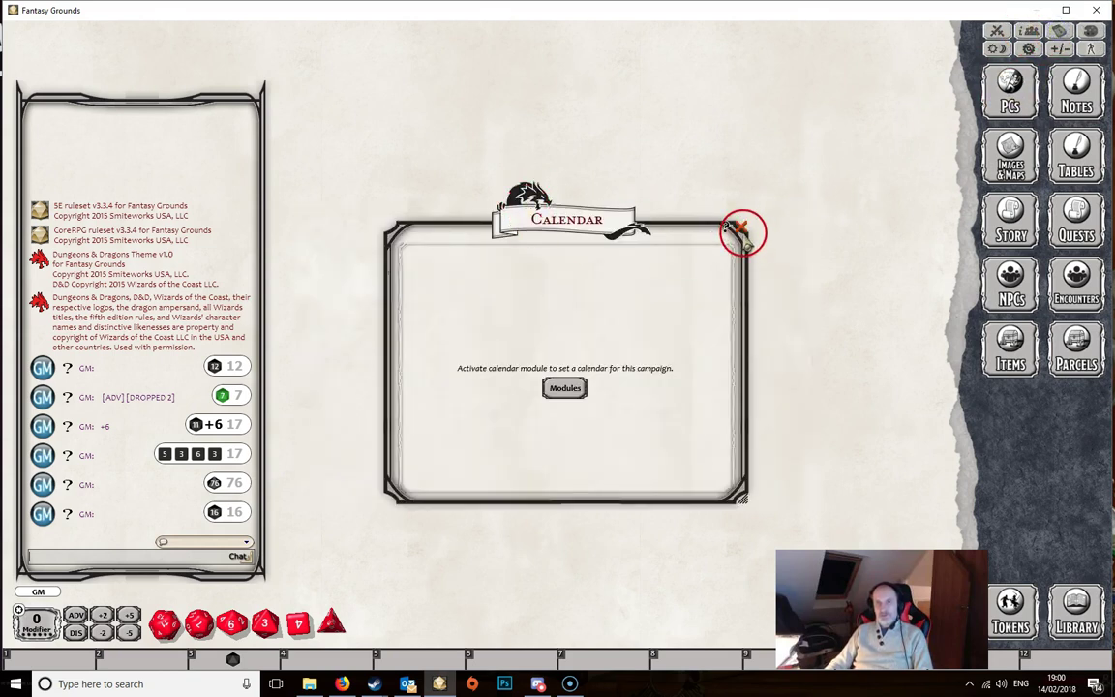
pyautogui.click(740, 228)
pyautogui.click(1084, 30)
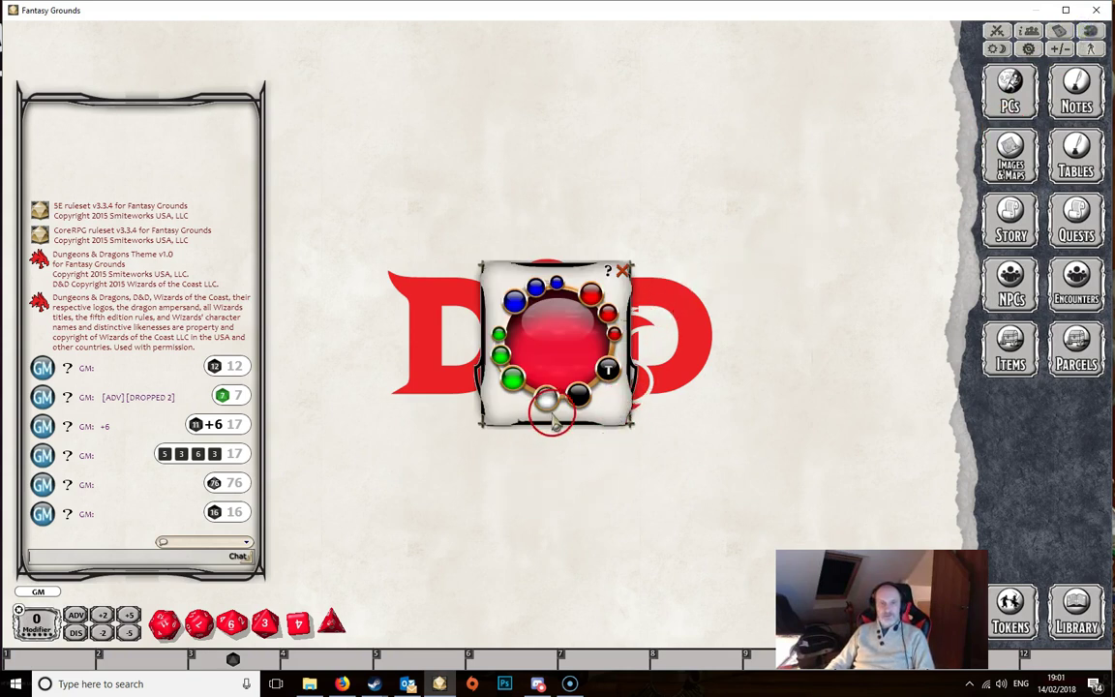
# Preview green dice, then shift the dice colour back to red.
pyautogui.click(515, 380)
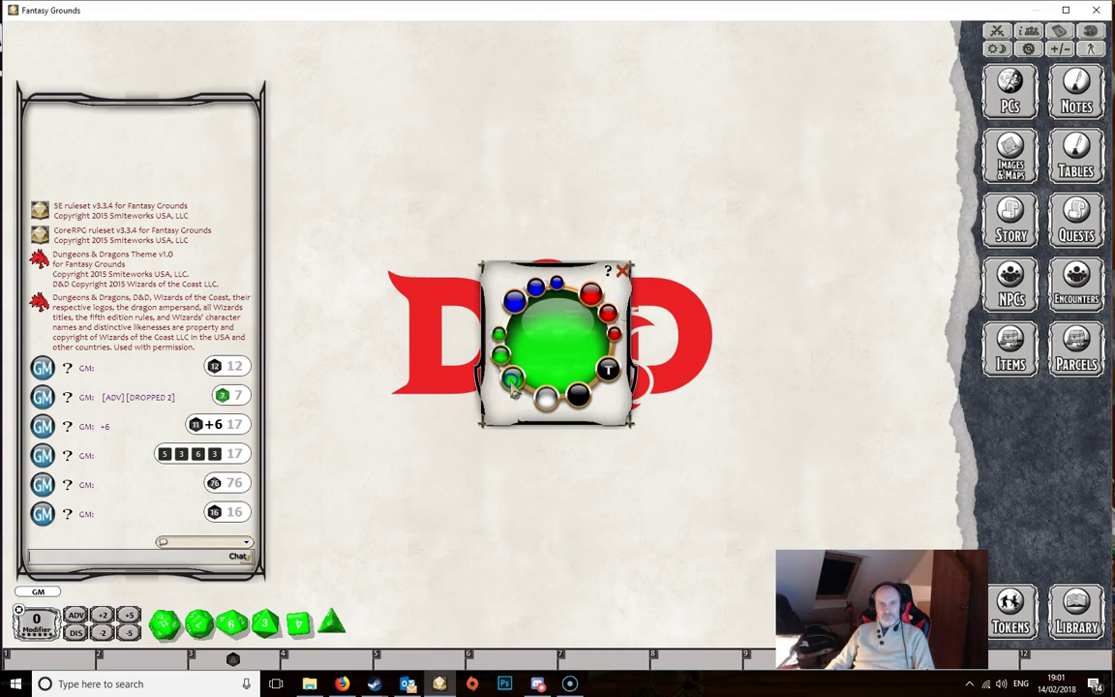
pyautogui.click(591, 303)
pyautogui.click(593, 306)
pyautogui.click(592, 306)
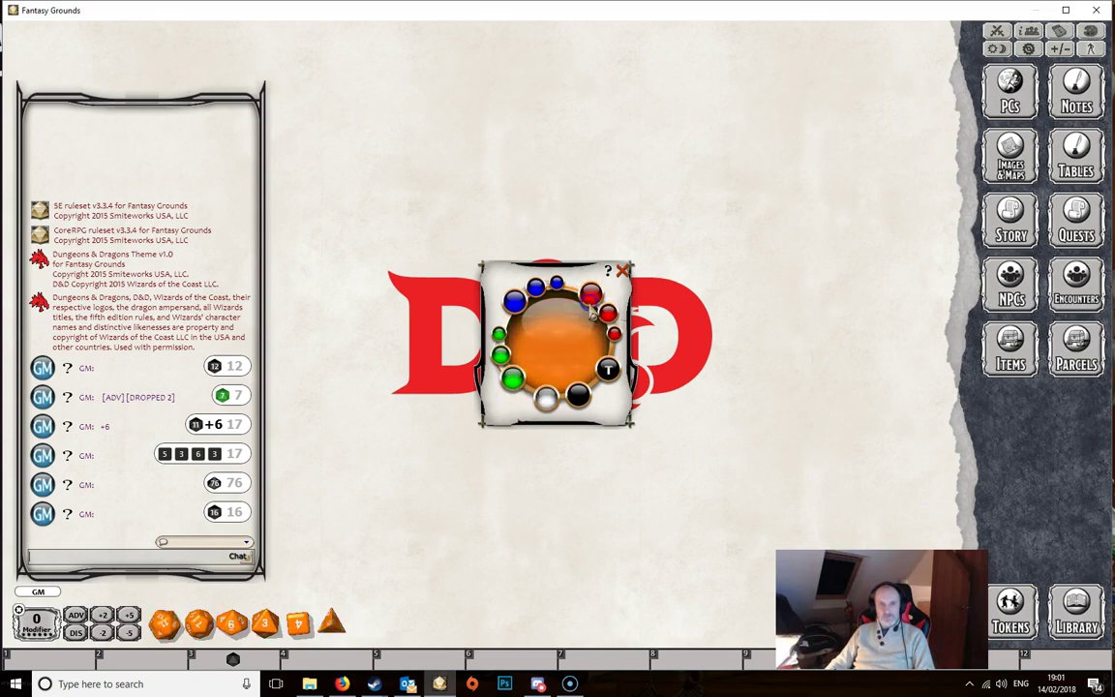
pyautogui.click(592, 305)
pyautogui.click(593, 306)
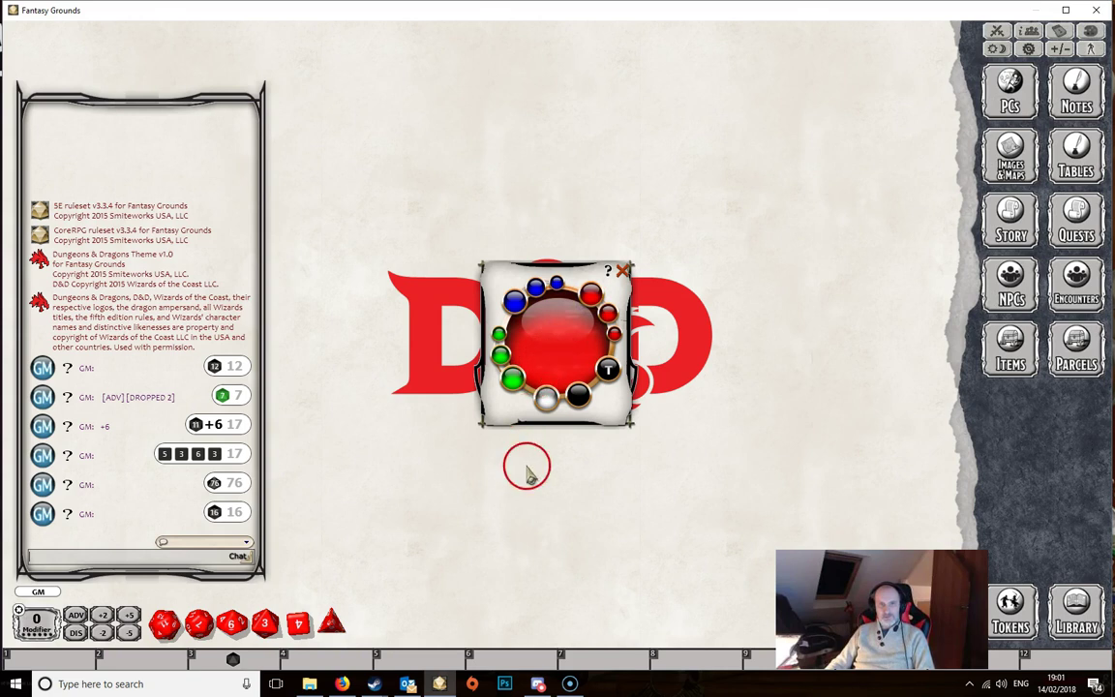
# Switch the dice number colour to light grey, then dark blue, and close the colour picker.
pyautogui.click(610, 373)
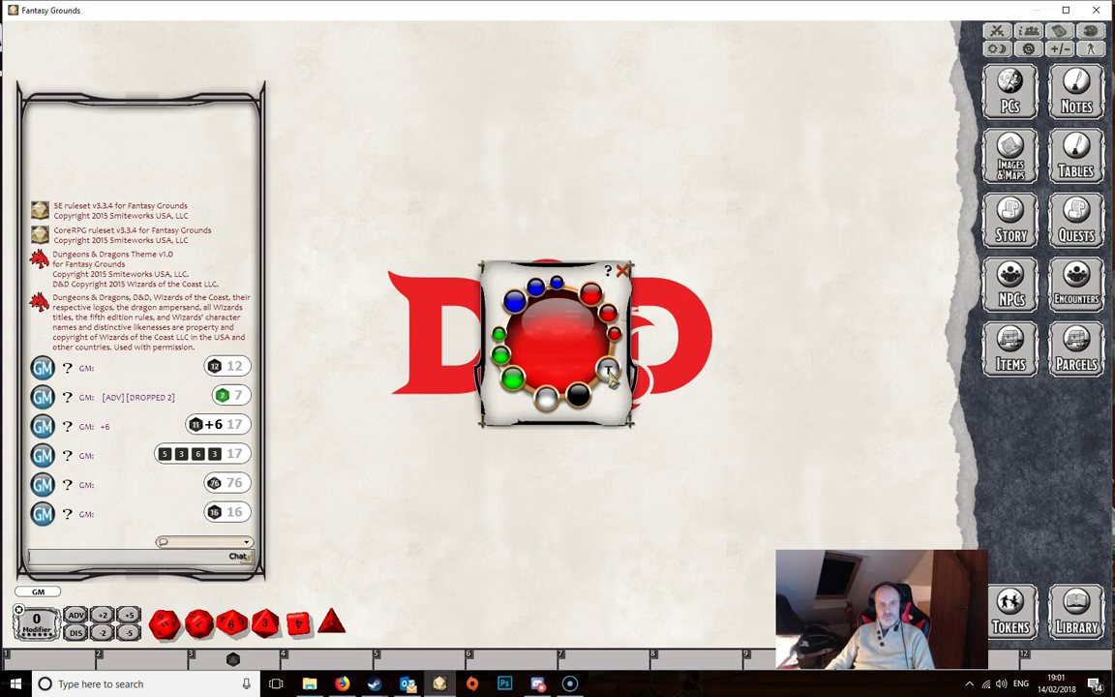
pyautogui.click(610, 374)
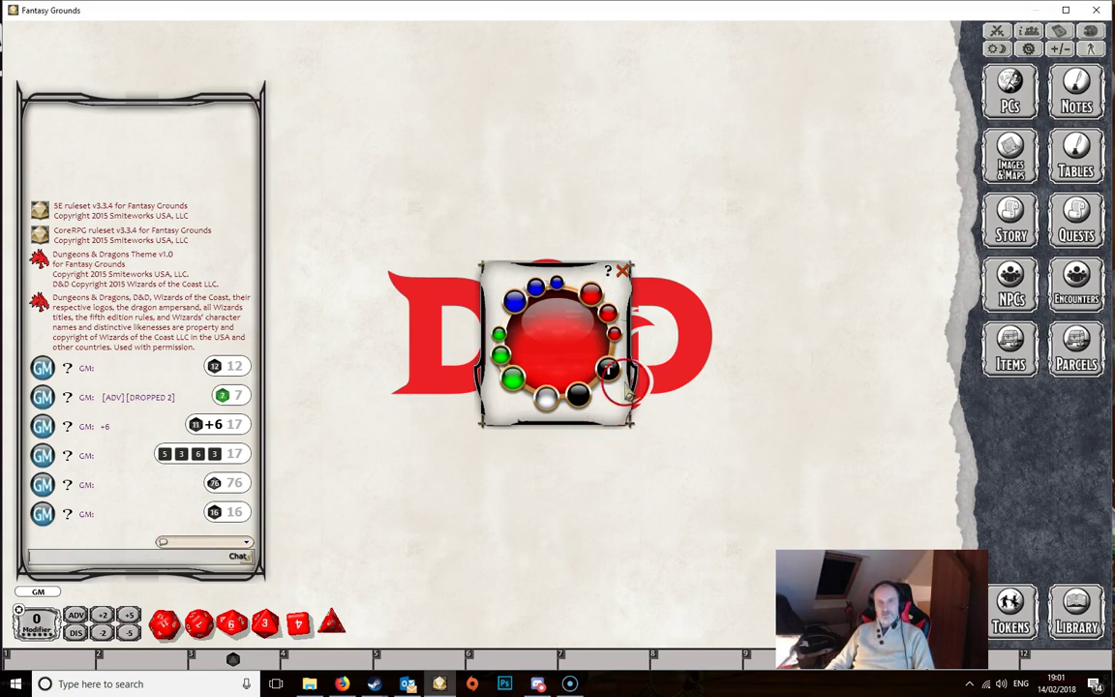
pyautogui.click(622, 271)
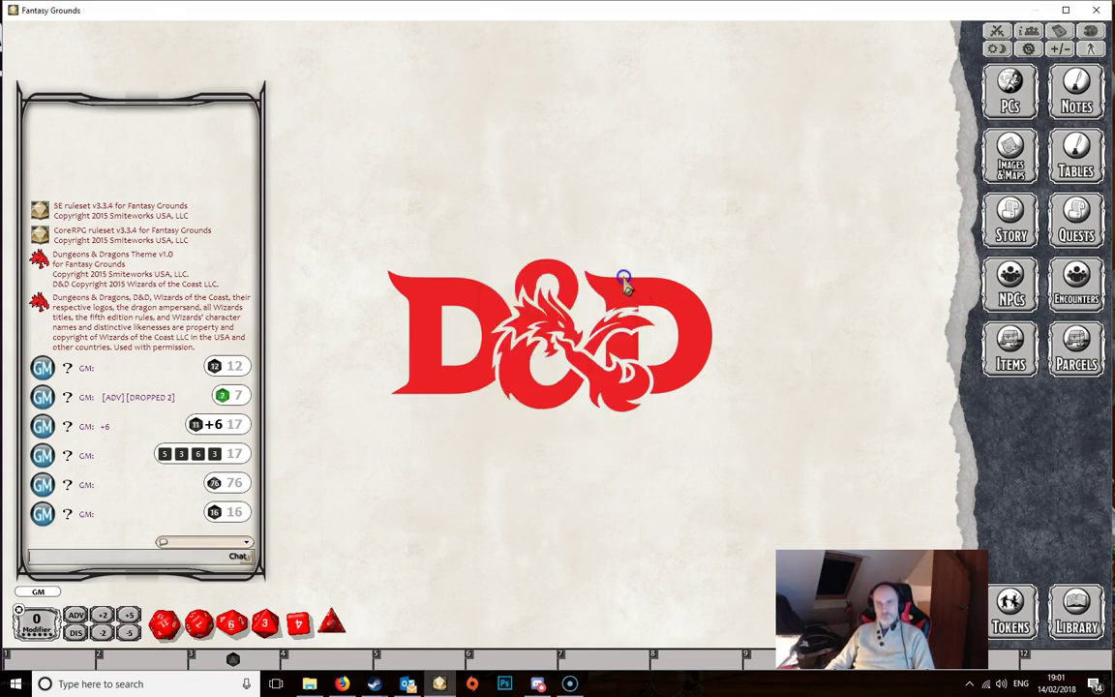
# Tint the tabletop with firelight, restore daylight lighting, and bring up the Options settings.
pyautogui.click(995, 51)
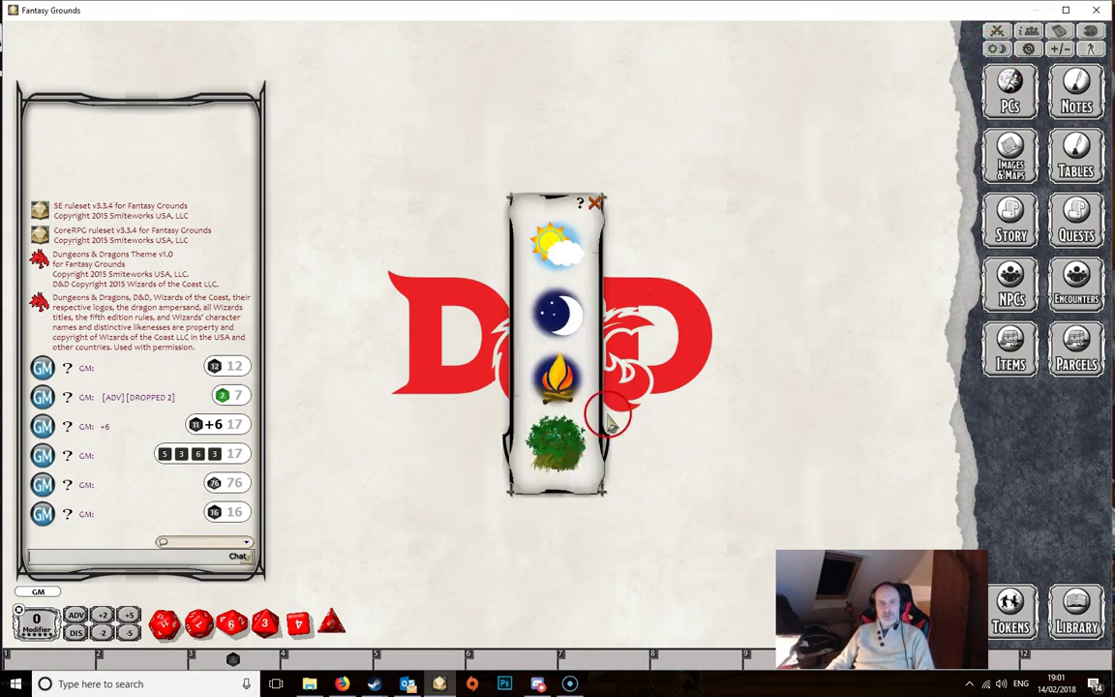
pyautogui.click(567, 389)
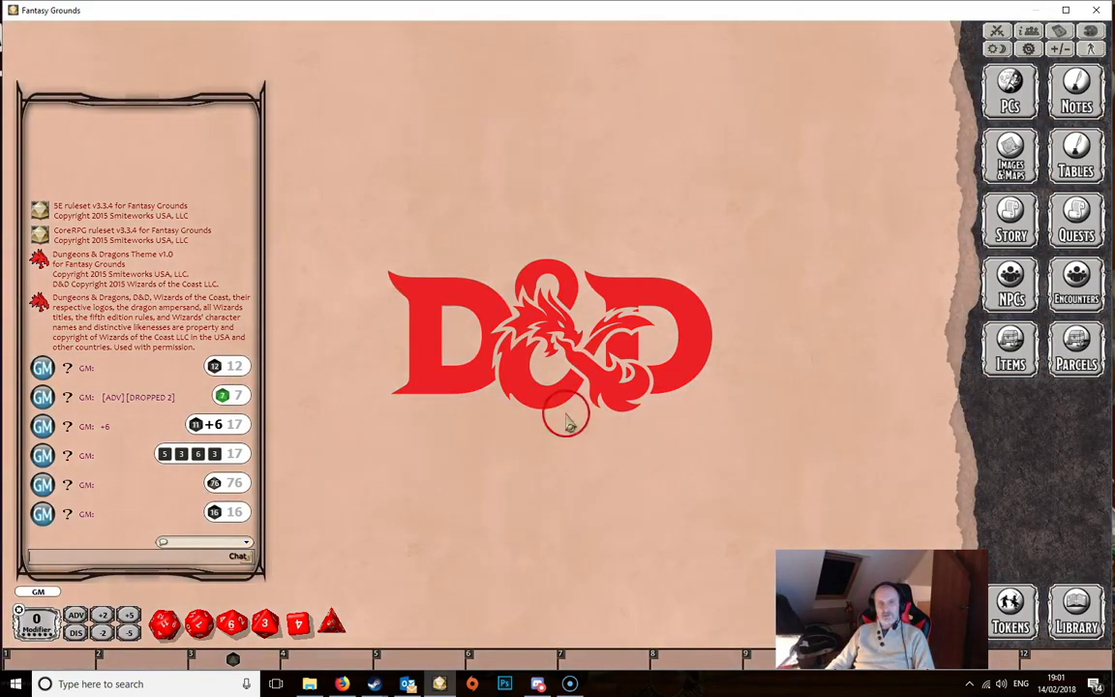
pyautogui.click(997, 48)
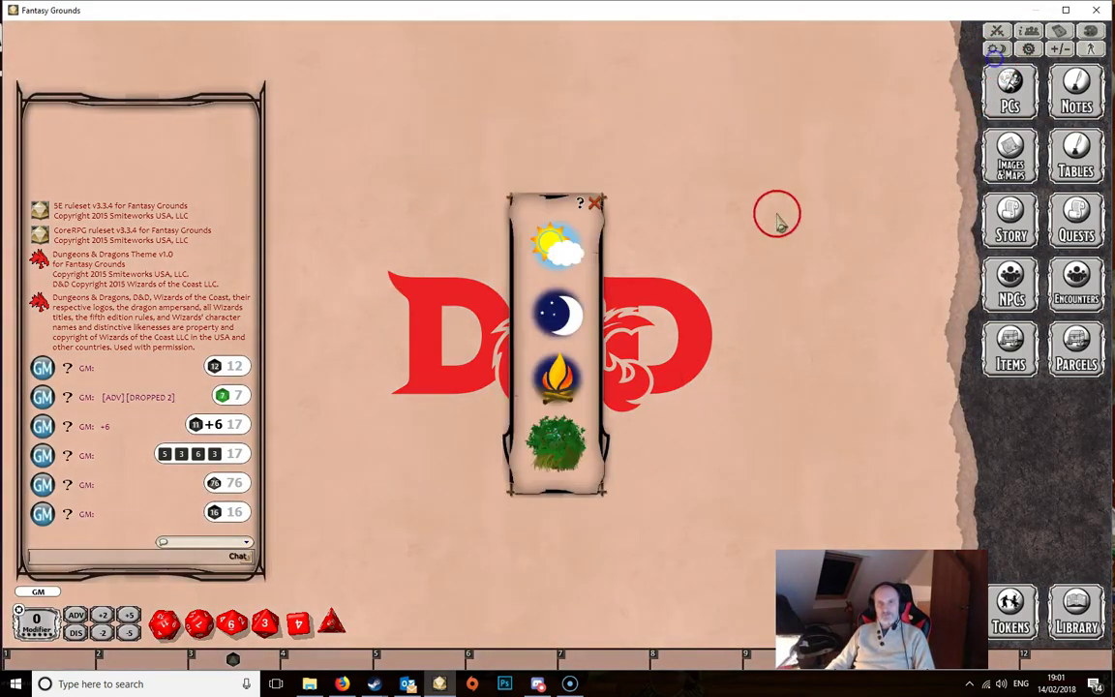
pyautogui.click(561, 252)
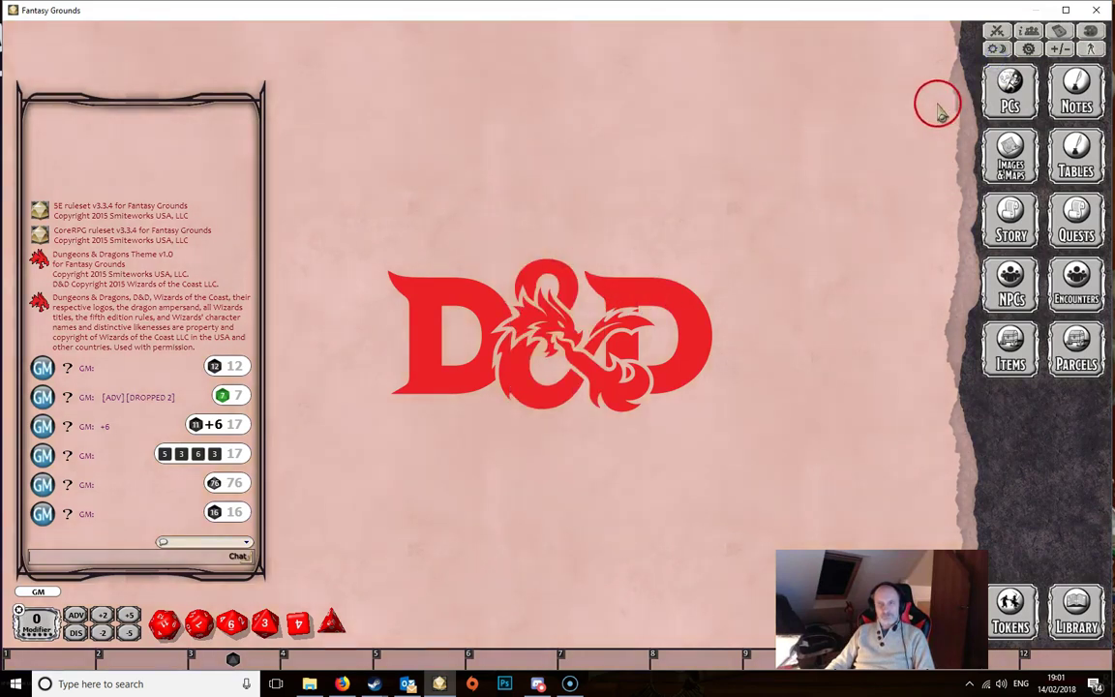
pyautogui.click(1028, 51)
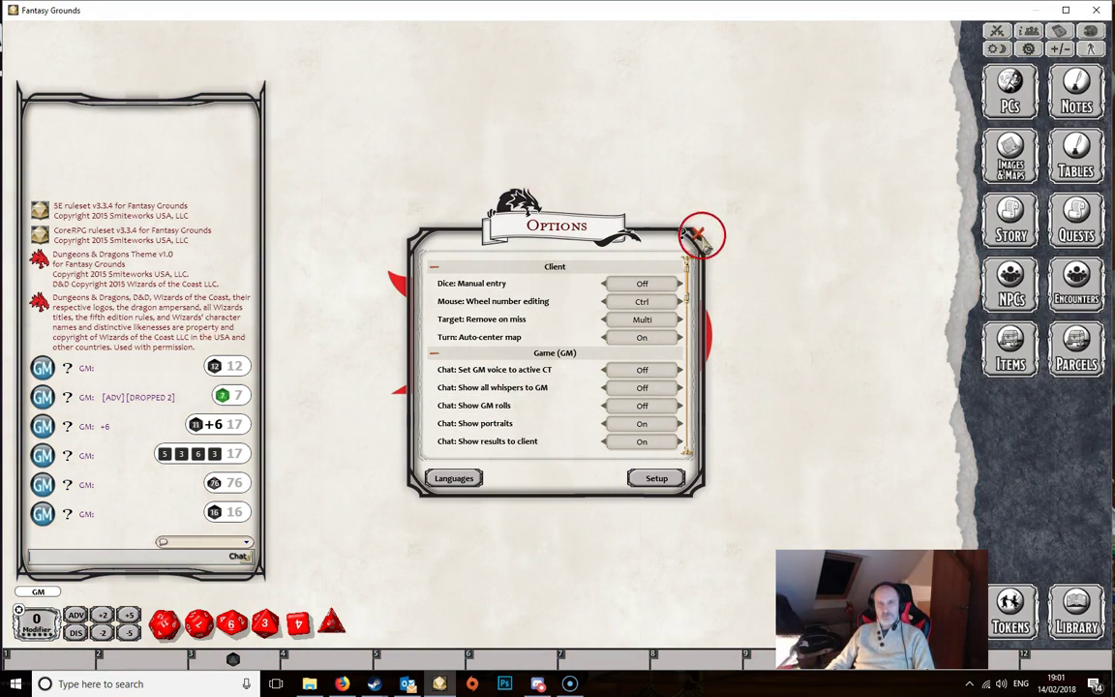
# Close Options, then view the attack and damage modifiers panel and close it.
pyautogui.click(699, 234)
pyautogui.click(1065, 51)
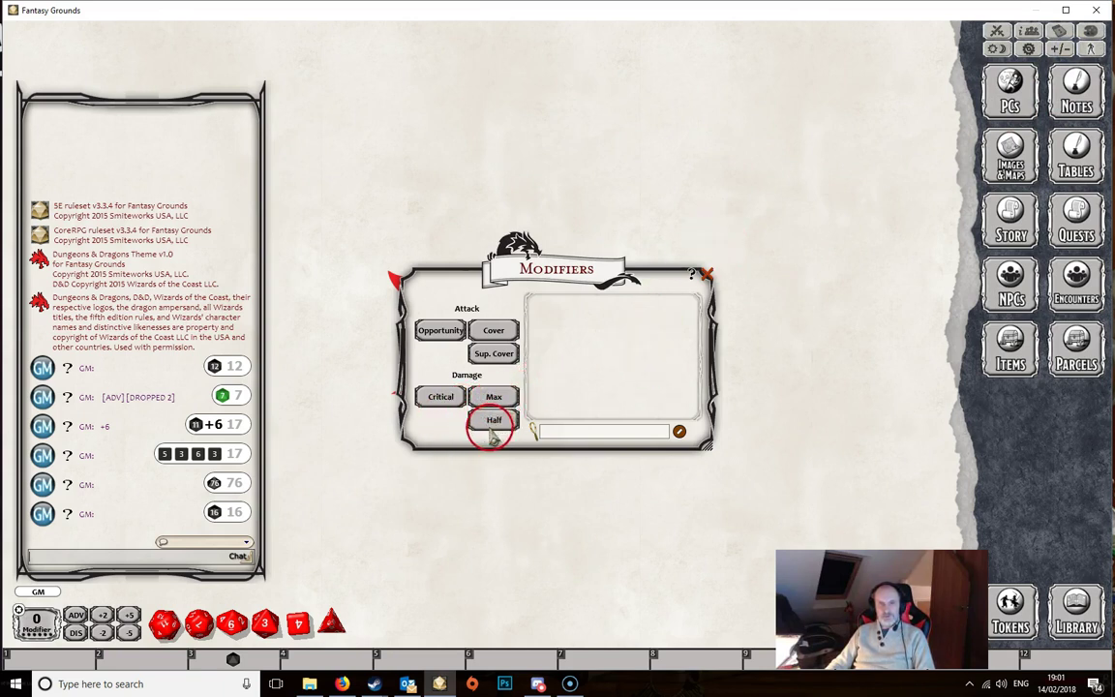
pyautogui.click(707, 274)
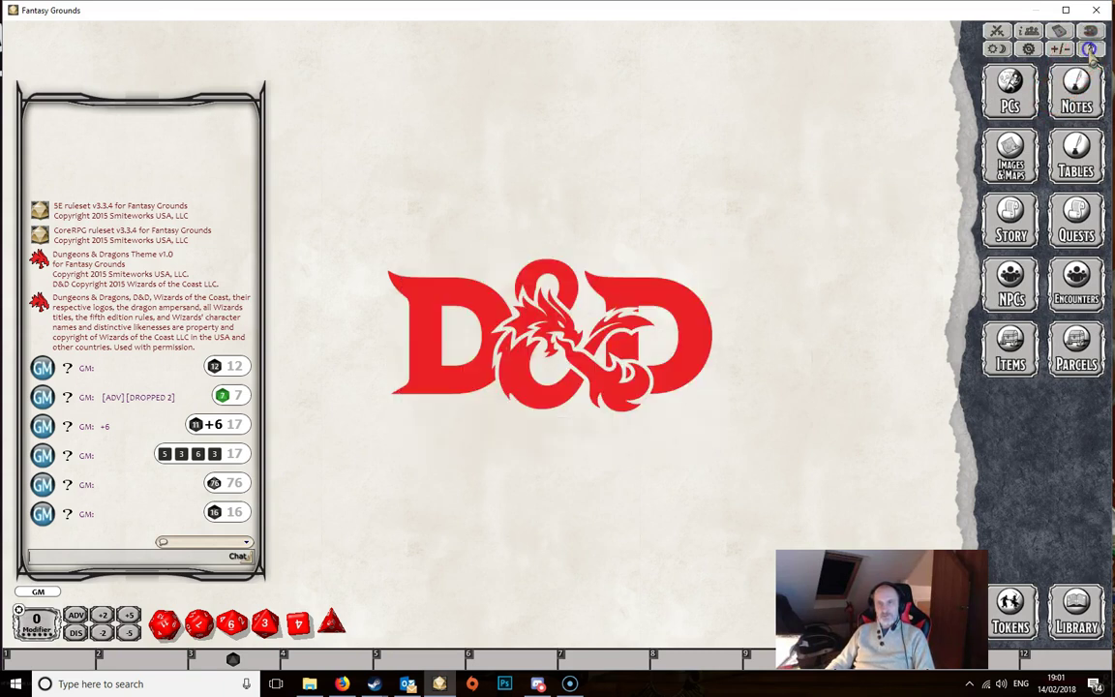
# Open the Effects list, move it up and left, then close it.
pyautogui.click(997, 49)
pyautogui.moveTo(650, 263); pyautogui.dragTo(619, 221)
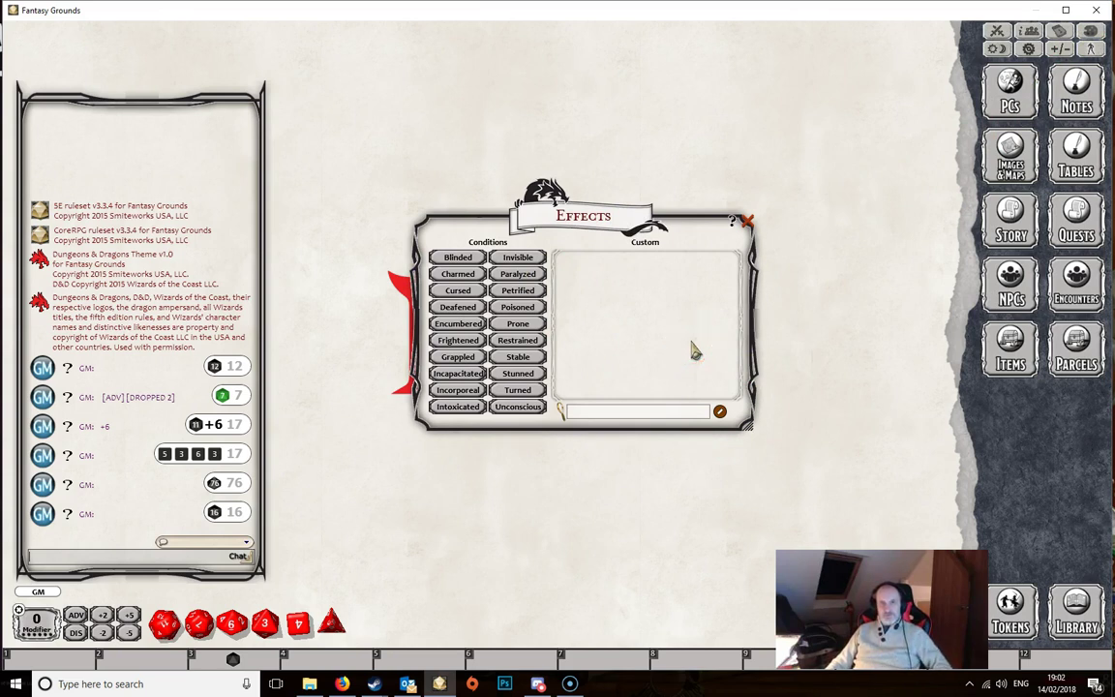
pyautogui.moveTo(623, 349)
pyautogui.mouseDown()
pyautogui.moveTo(597, 348)
pyautogui.moveTo(587, 379)
pyautogui.moveTo(719, 427)
pyautogui.mouseUp()
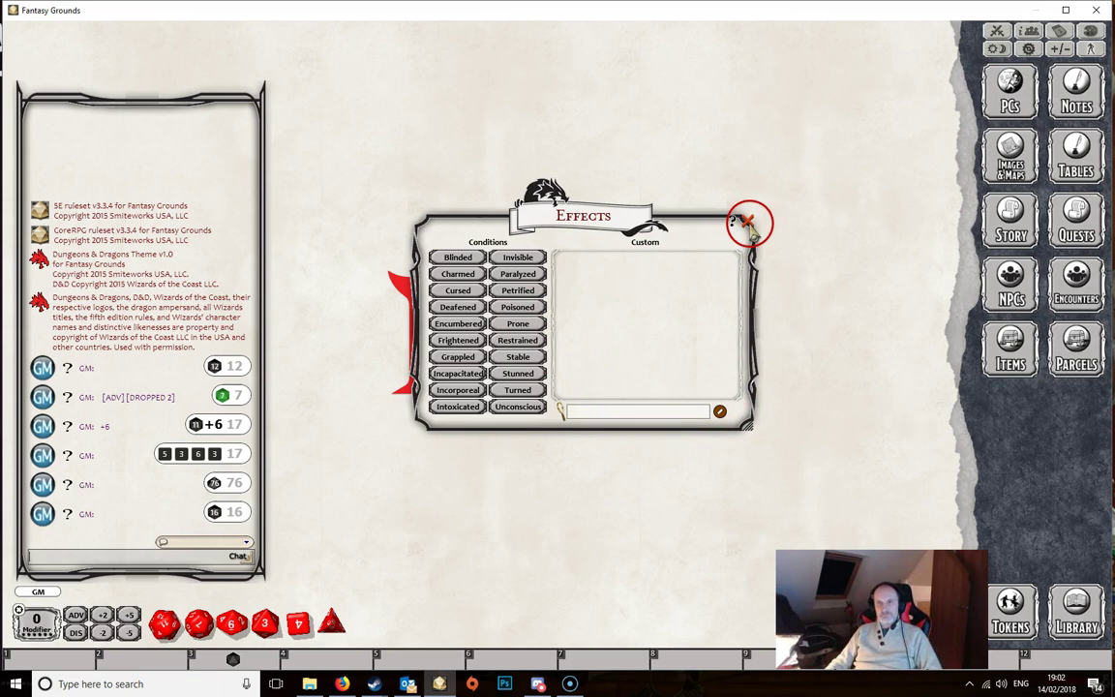
pyautogui.click(745, 220)
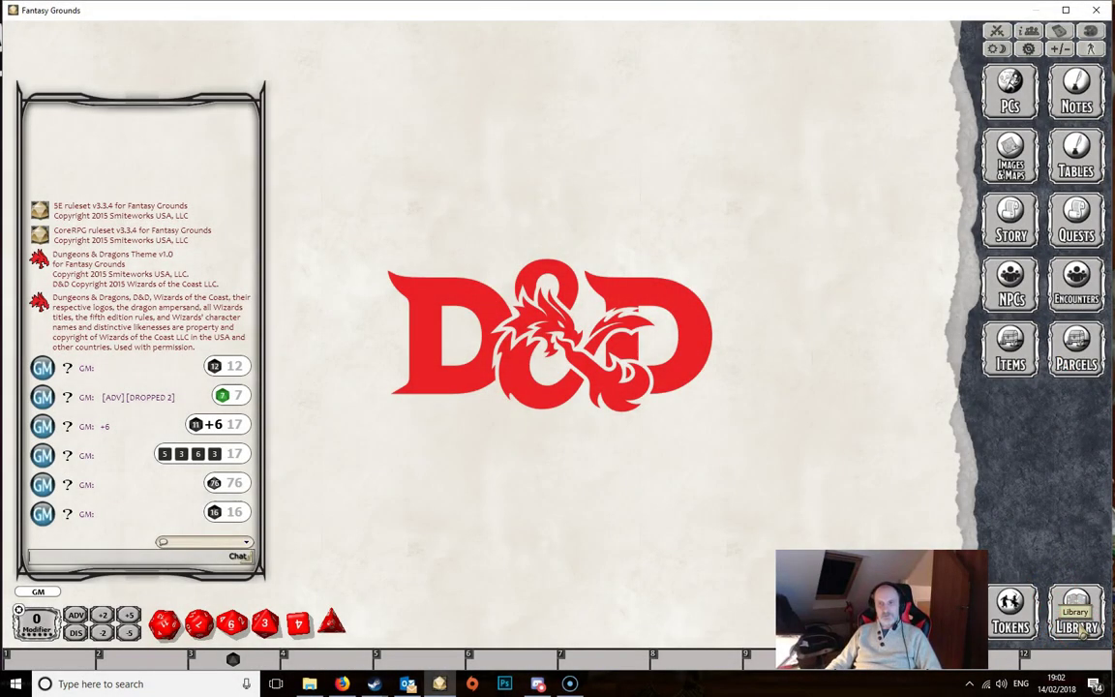
# Open the Library, move it higher, and add then remove Backgrounds from its categories.
pyautogui.click(1081, 628)
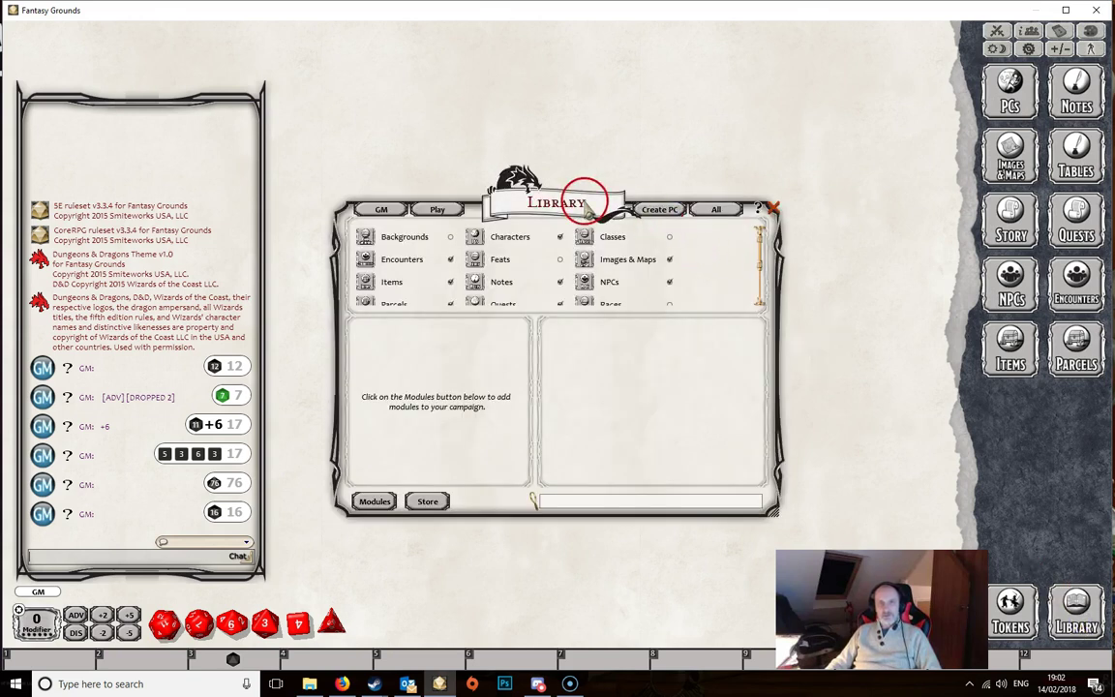
pyautogui.moveTo(585, 201); pyautogui.dragTo(580, 151)
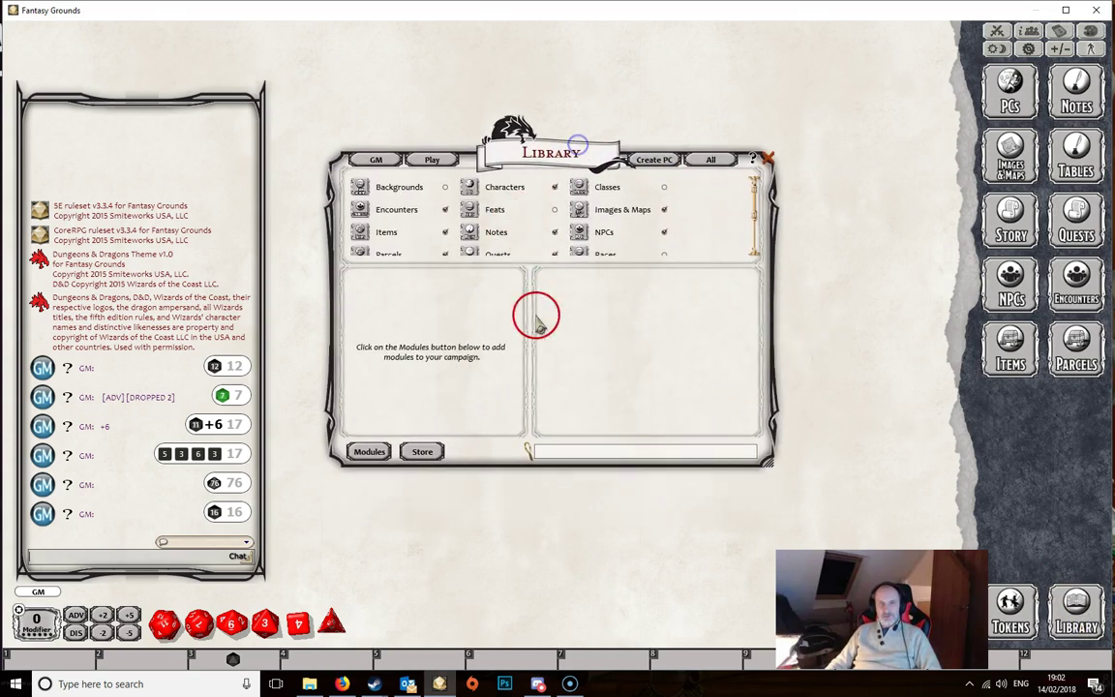
pyautogui.click(643, 293)
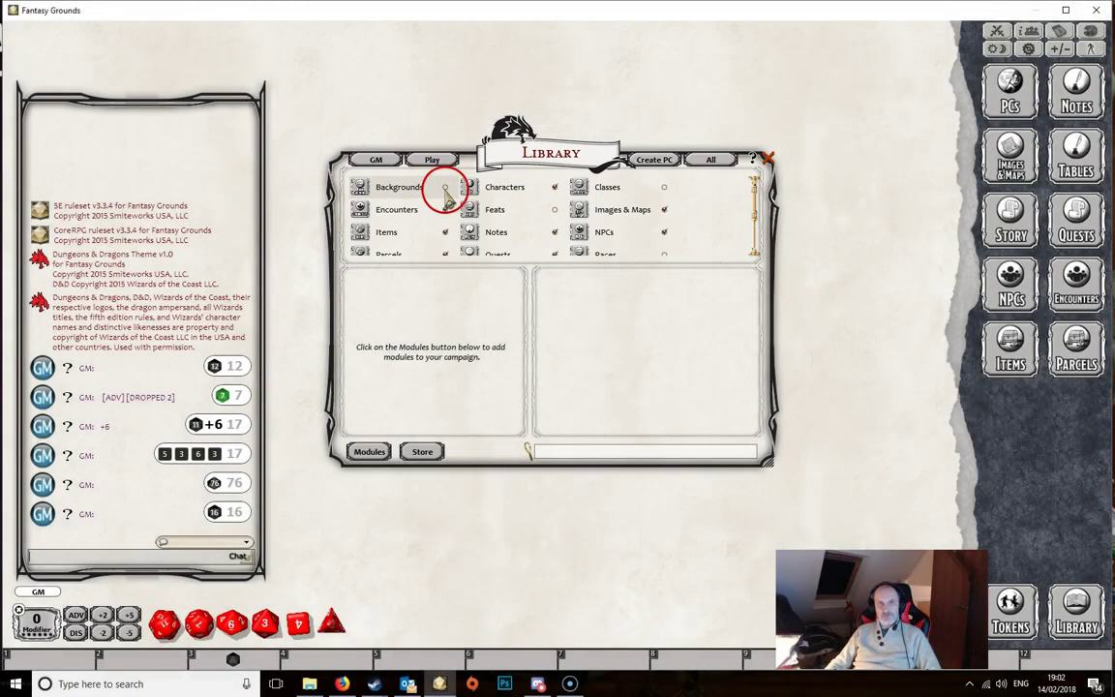
pyautogui.click(444, 188)
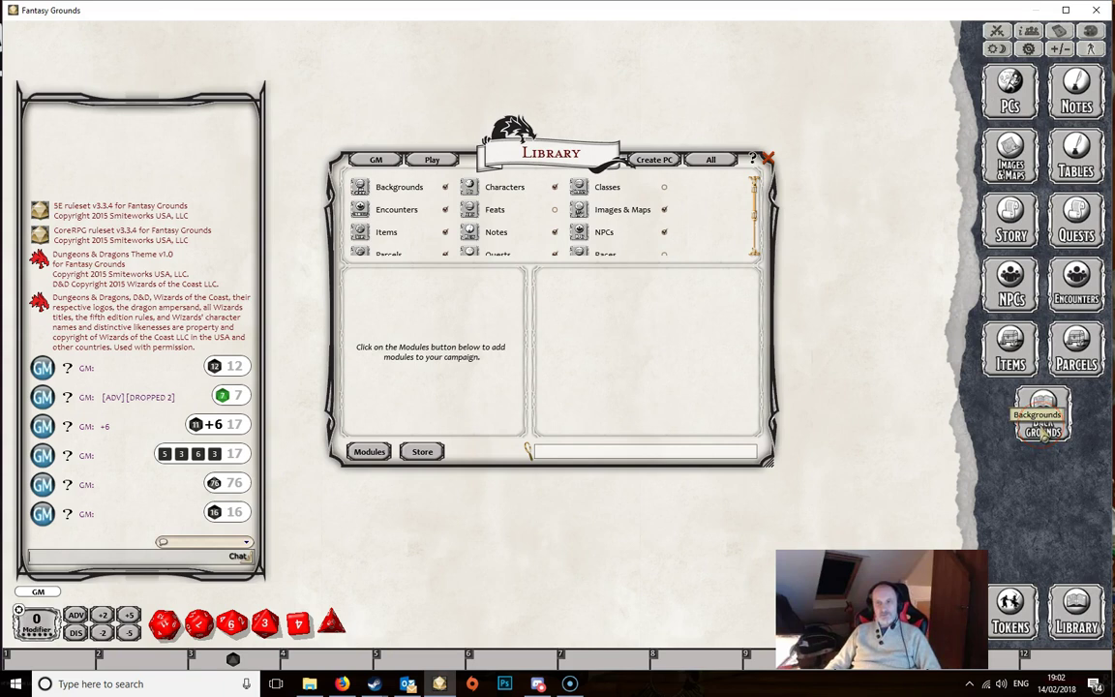
pyautogui.click(445, 187)
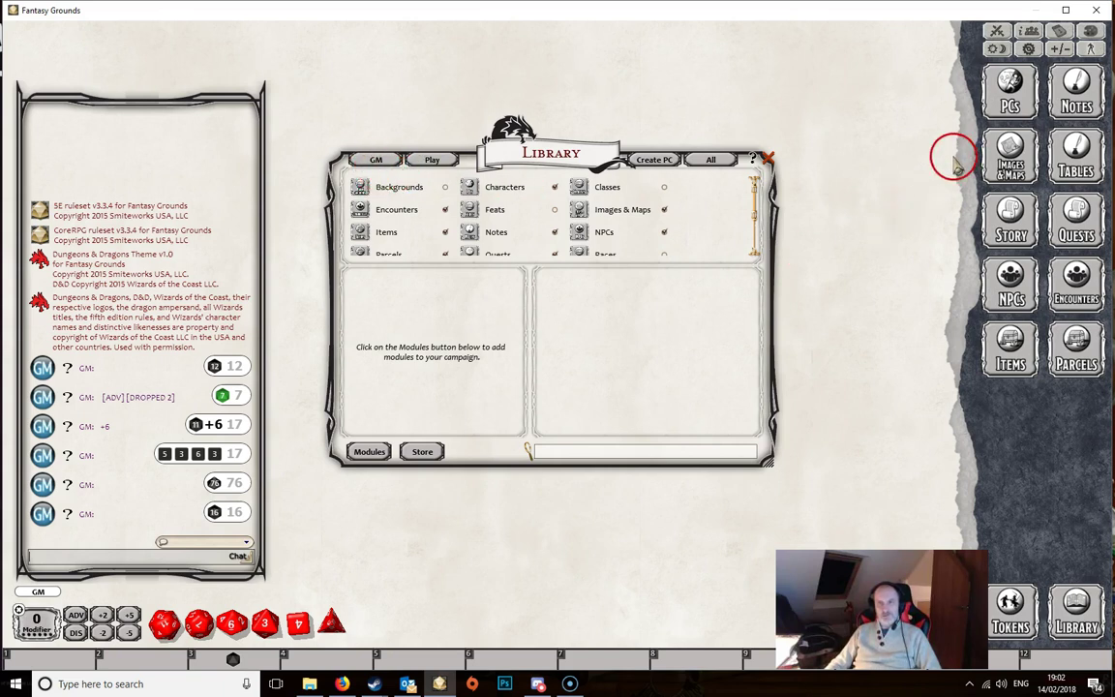
# Try the Play, Create PC and All category presets, ending on the GM preset.
pyautogui.click(433, 160)
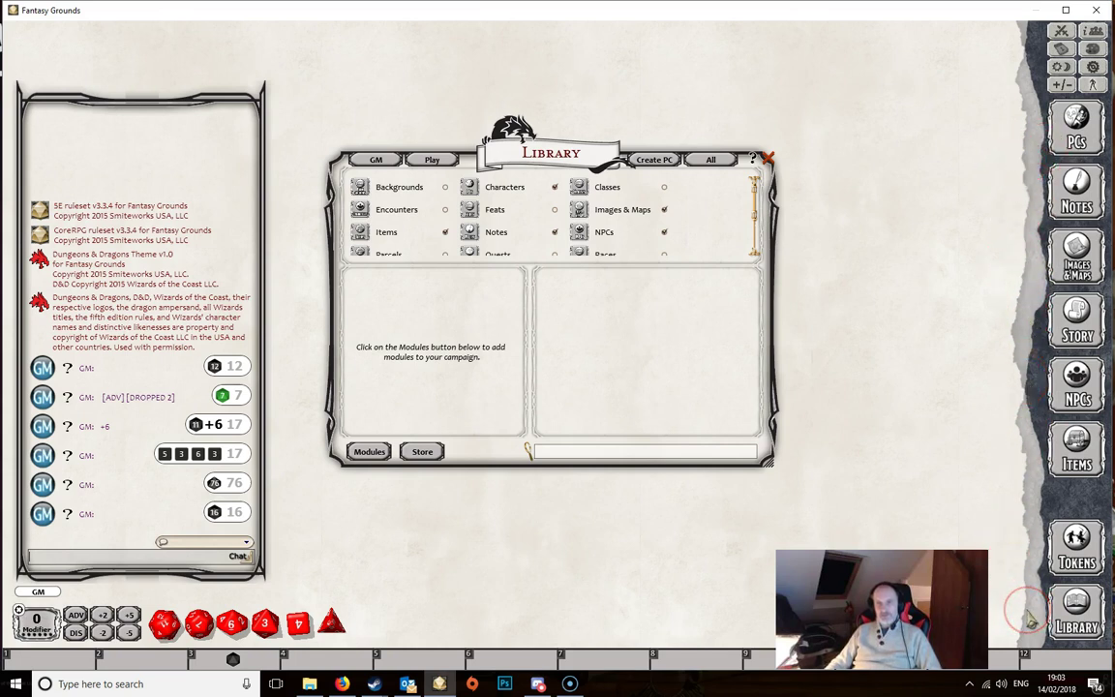
pyautogui.click(655, 160)
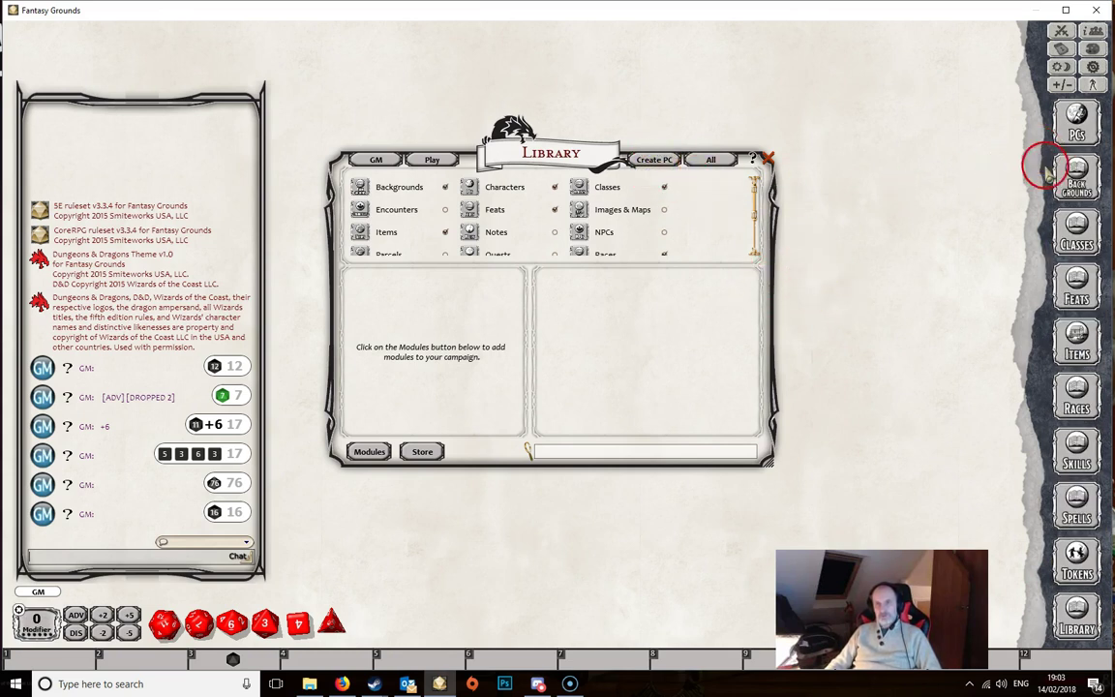
pyautogui.click(713, 159)
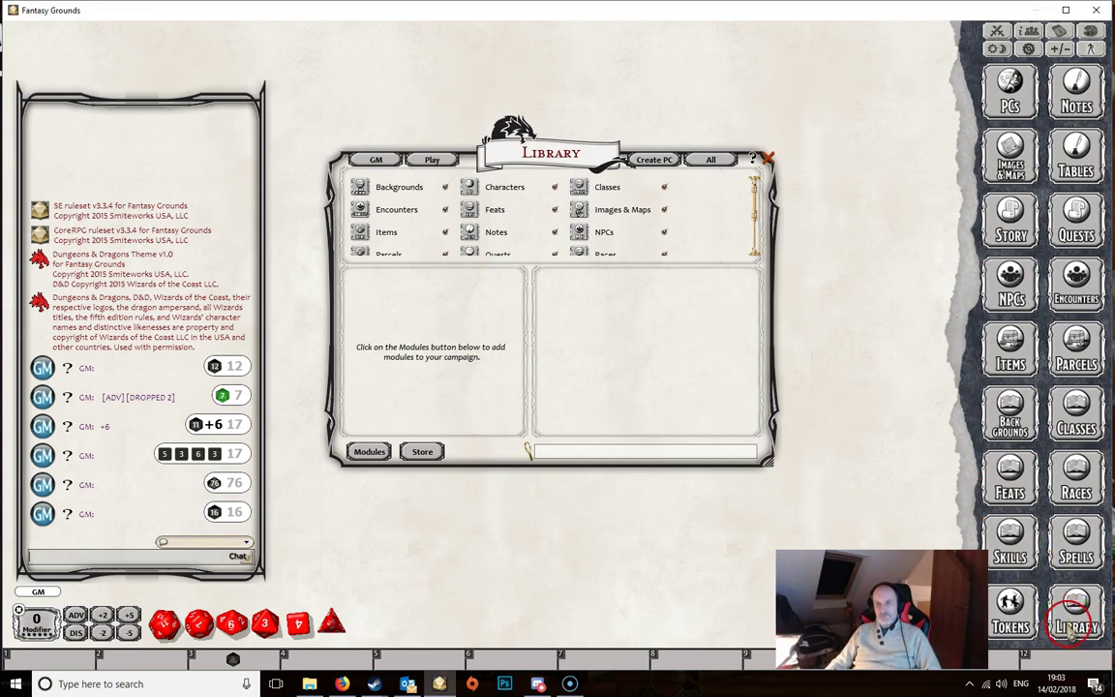
pyautogui.click(375, 159)
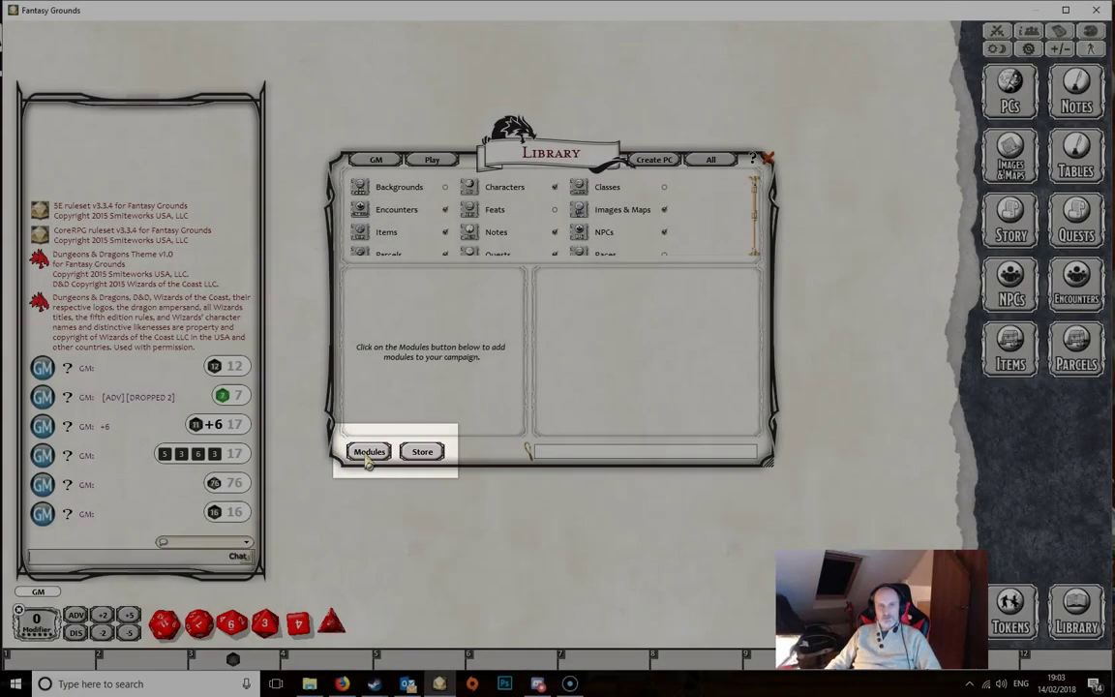
# Open Data Module Activation, scroll through the module list, and bring the wiki's Module Activation page forward.
pyautogui.click(369, 453)
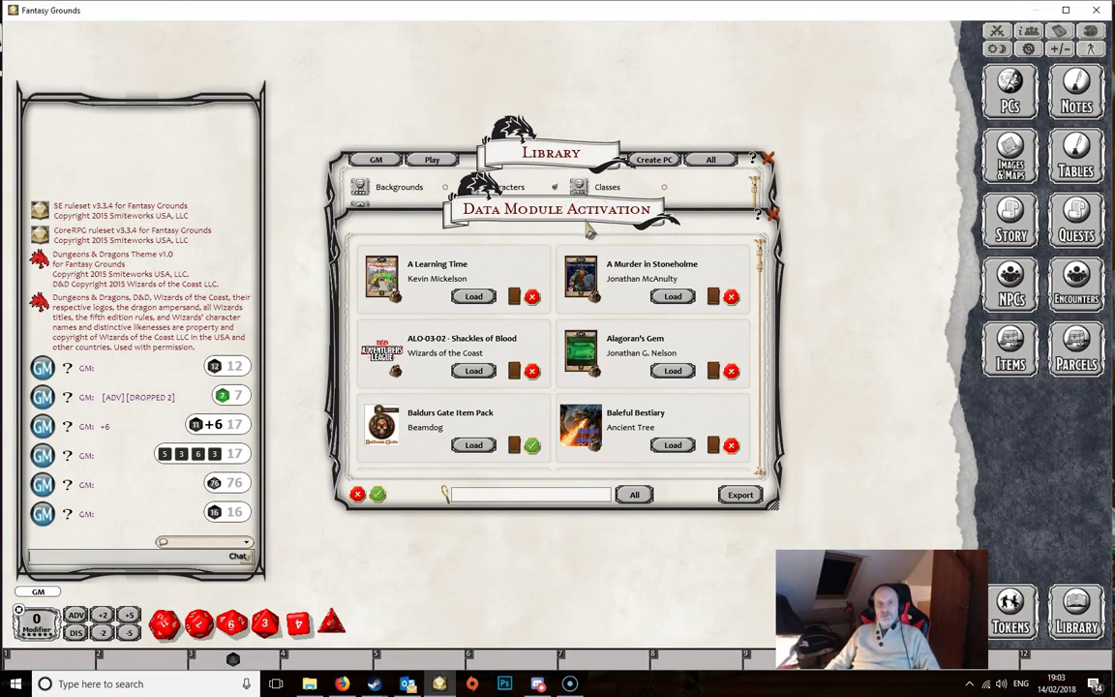
pyautogui.click(652, 308)
pyautogui.scroll(-4, 625, 307)
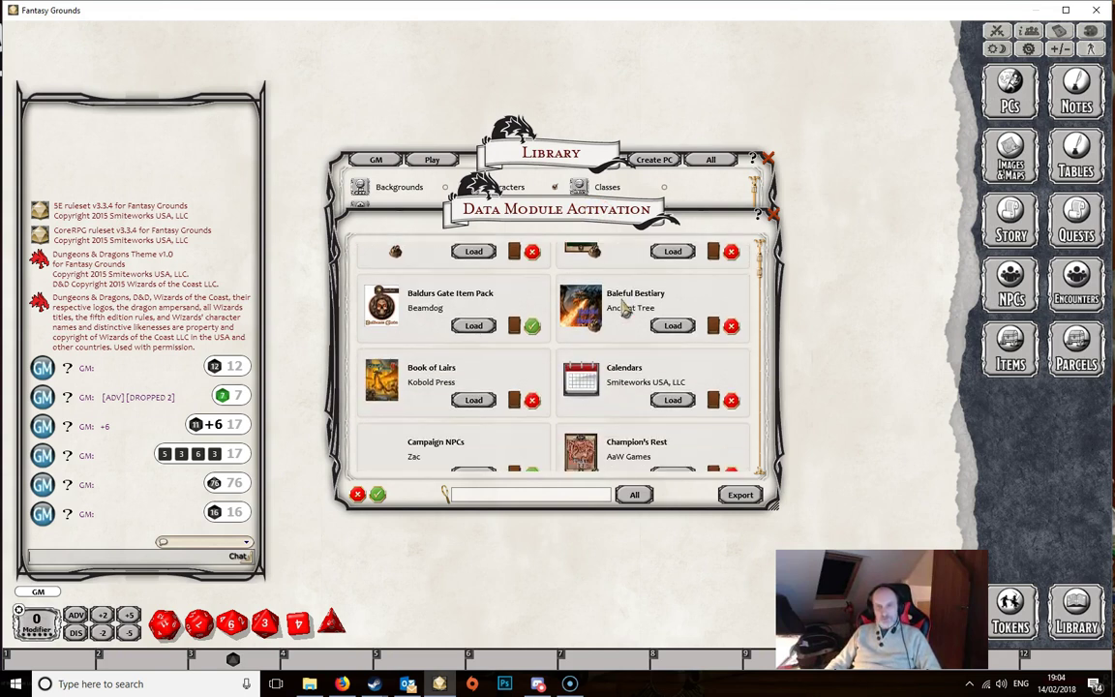
pyautogui.scroll(-5, 626, 308)
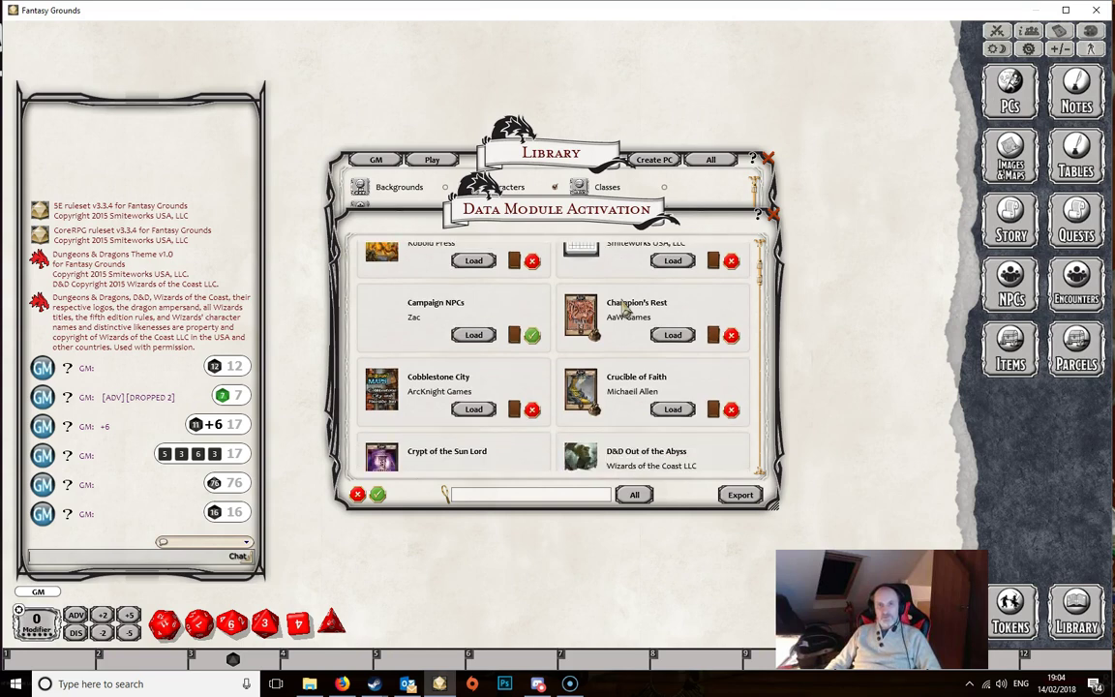
pyautogui.scroll(-5, 625, 308)
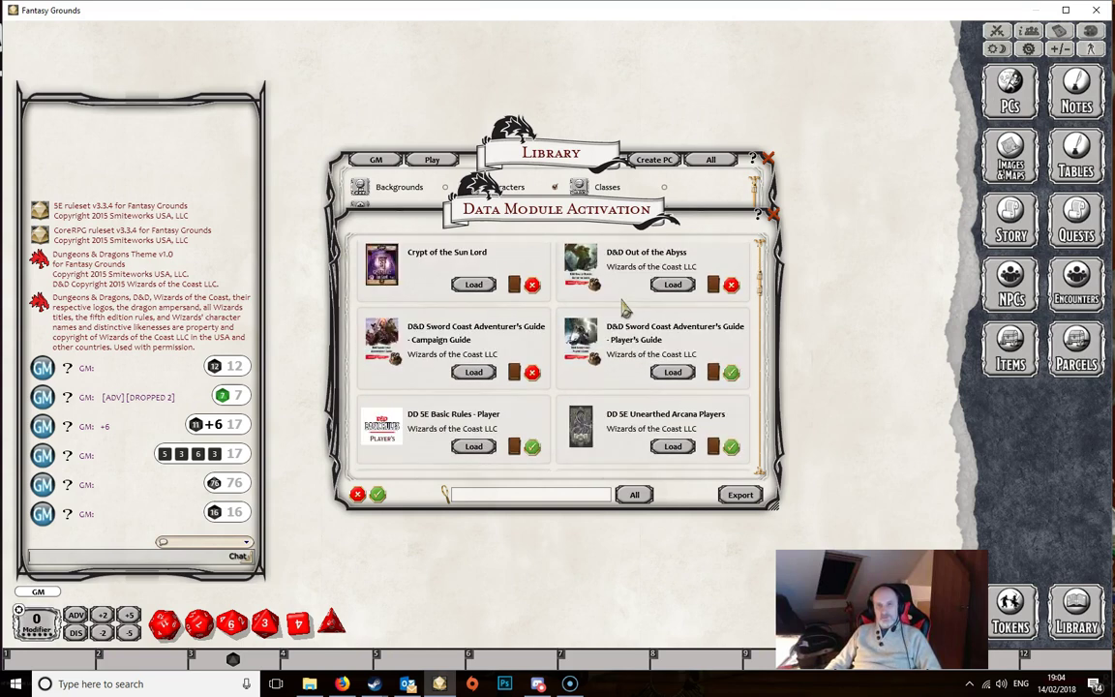
pyautogui.scroll(-2, 625, 308)
pyautogui.scroll(15, 626, 307)
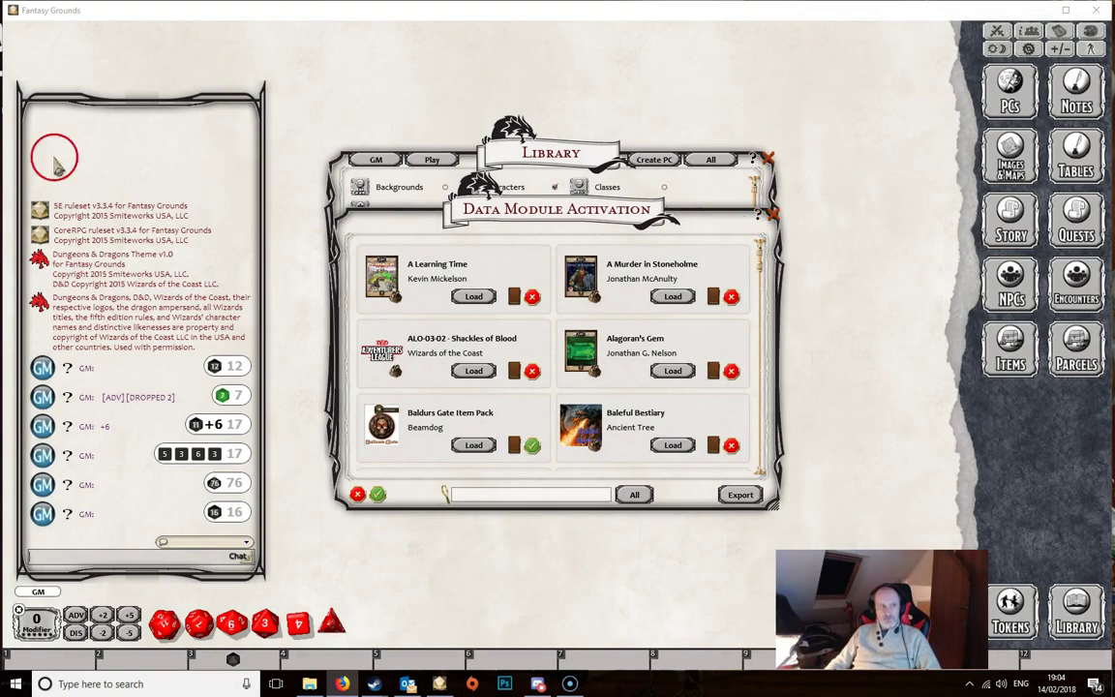
pyautogui.moveTo(0, 17); pyautogui.dragTo(578, 16)
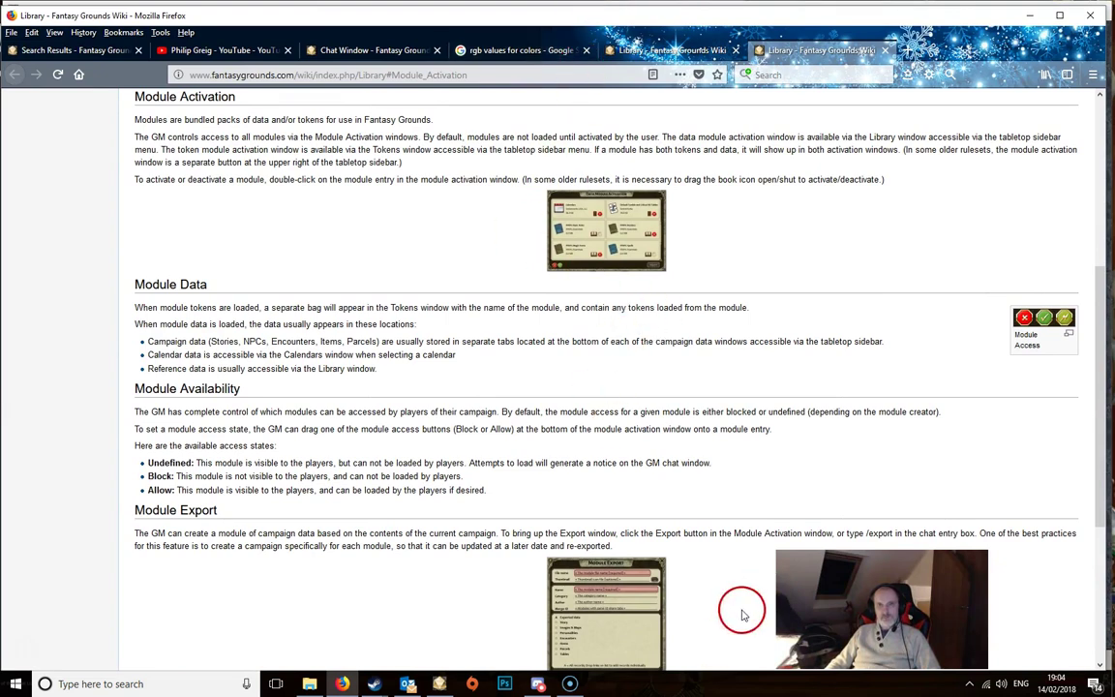
# Drag the Firefox wiki window aside to reveal the Data Module Activation list.
pyautogui.moveTo(857, 16); pyautogui.dragTo(0, 38)
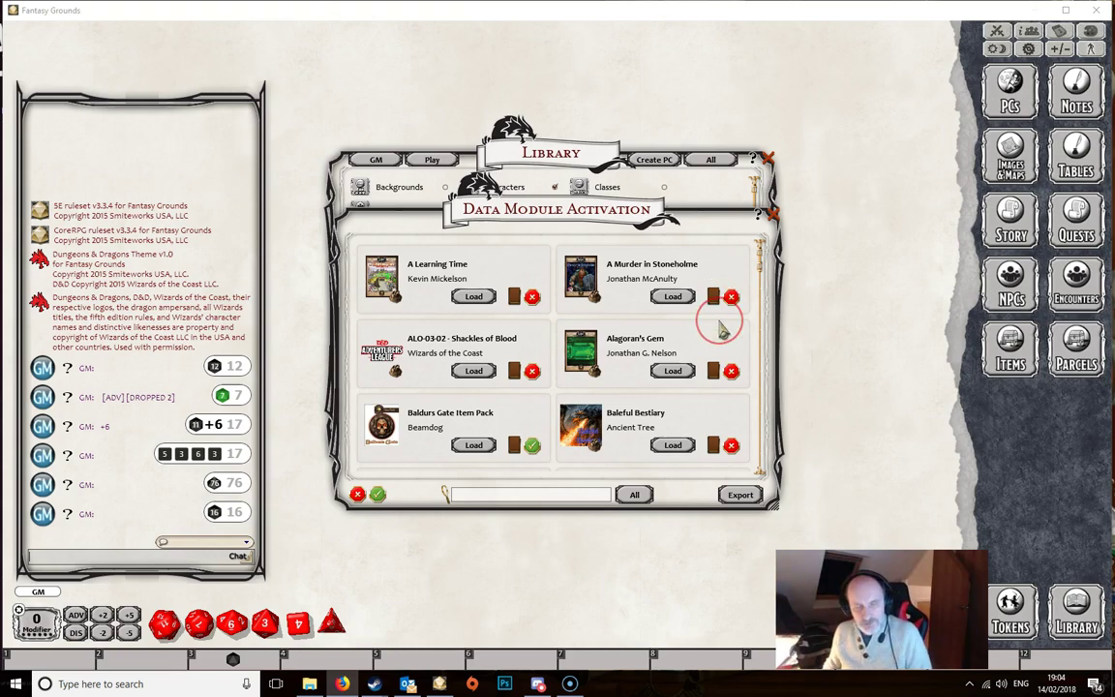
# Filter the Data Module Activation list by searching for 'han'.
pyautogui.click(523, 496)
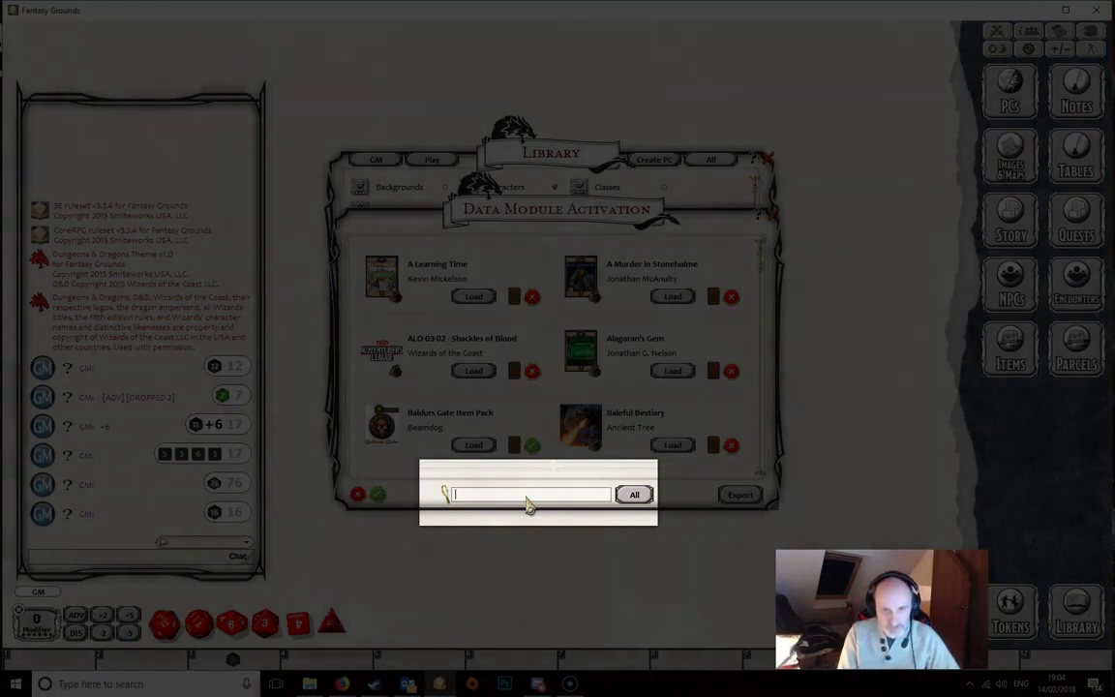
pyautogui.write('han')
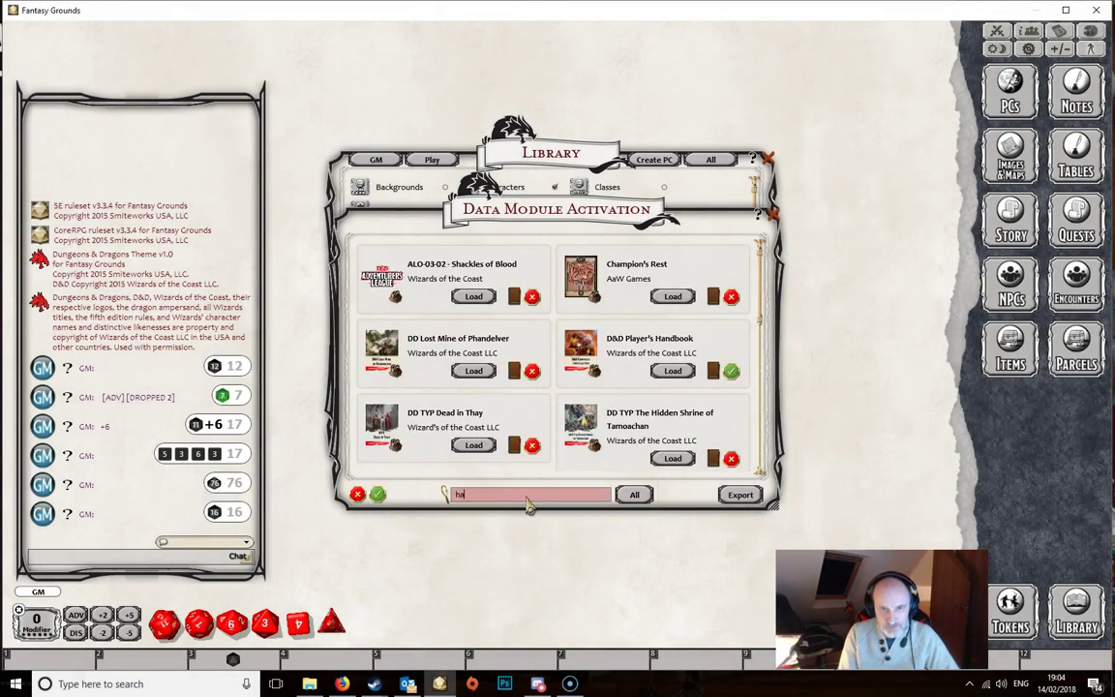